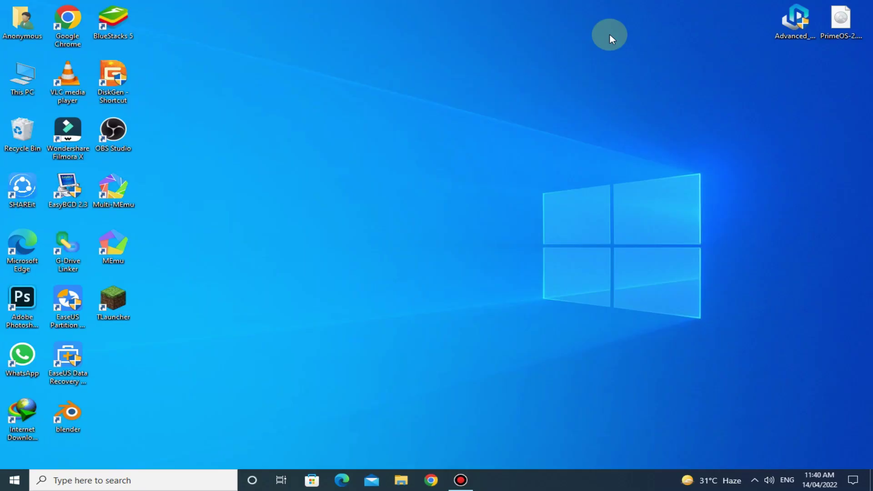
Step: Select the PrimeOS image and Android-x86 installer on the desktop, then refresh the desktop
left_click(840, 23)
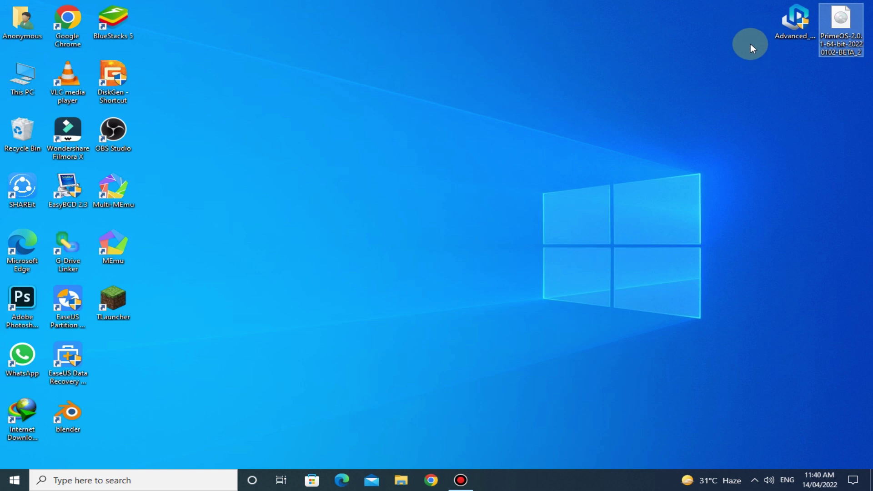
left_click(794, 27)
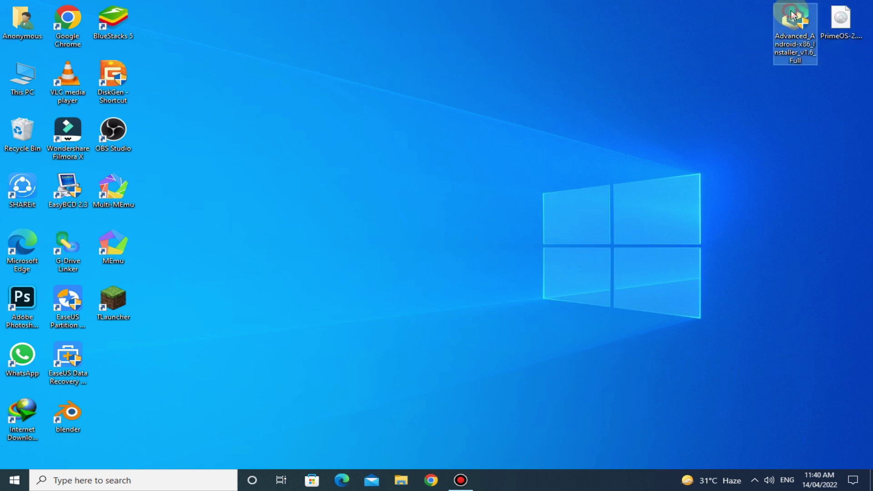
right_click(667, 40)
left_click(689, 71)
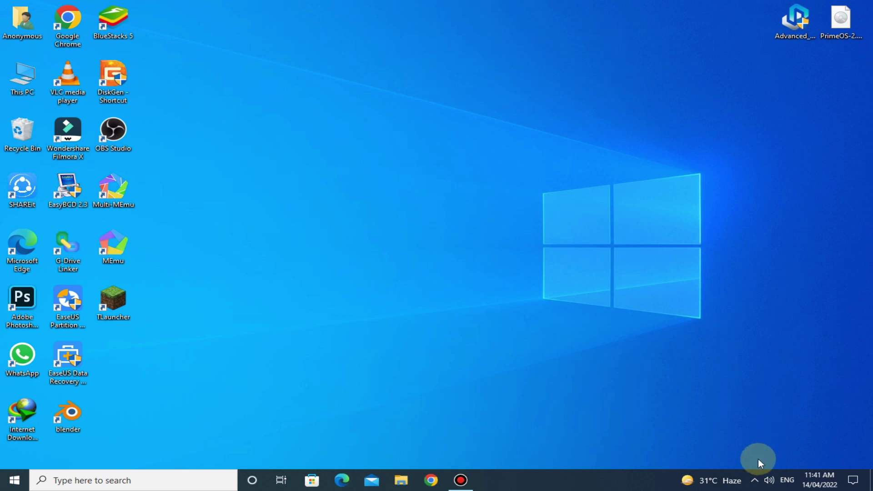
left_click(754, 480)
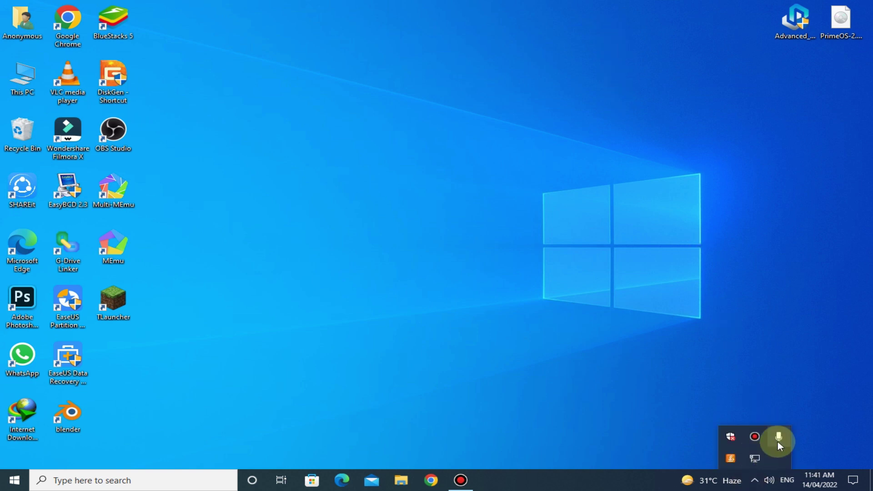
left_click(730, 437)
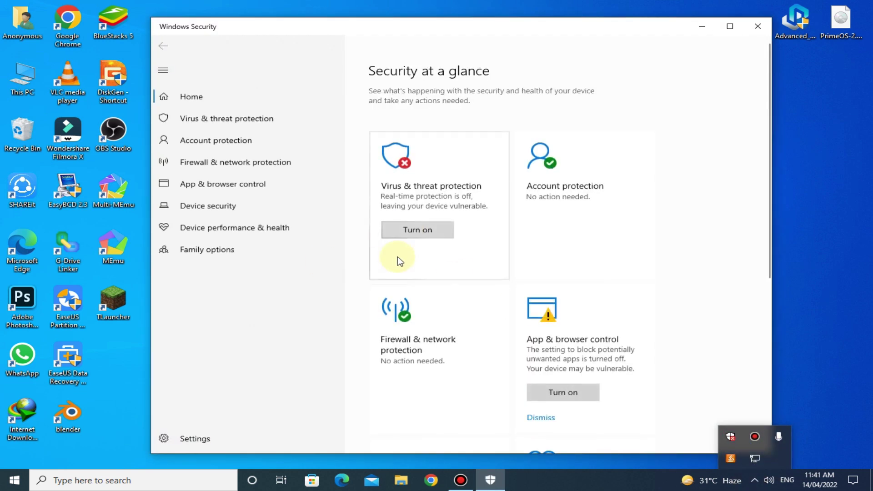
left_click(425, 190)
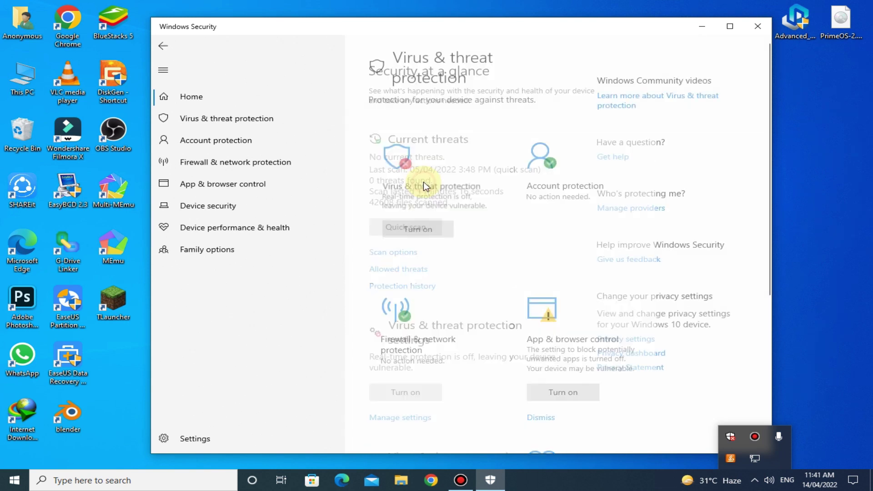
left_click(401, 418)
scroll(420, 205, "down", 3)
scroll(410, 239, "down", 3)
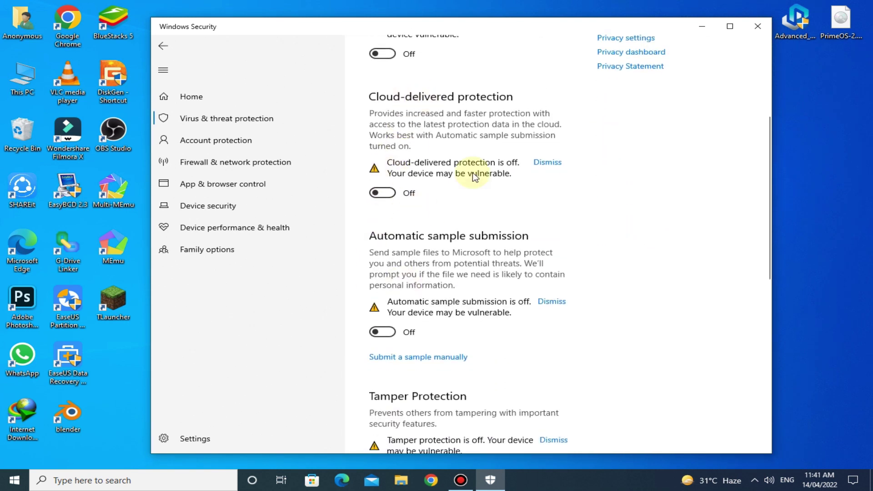
left_click(757, 27)
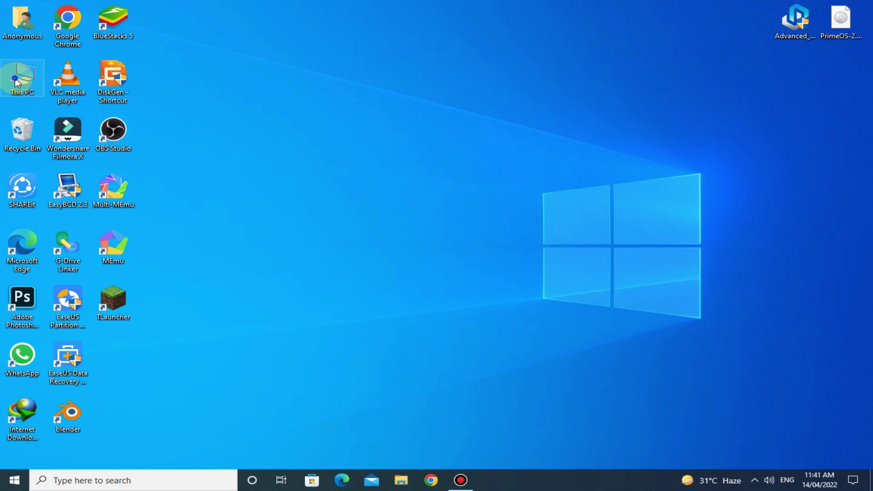
Step: Open Disk Management via This PC's Manage, maximize it, and bring up New Volume (D:) actions
right_click(22, 81)
left_click(48, 111)
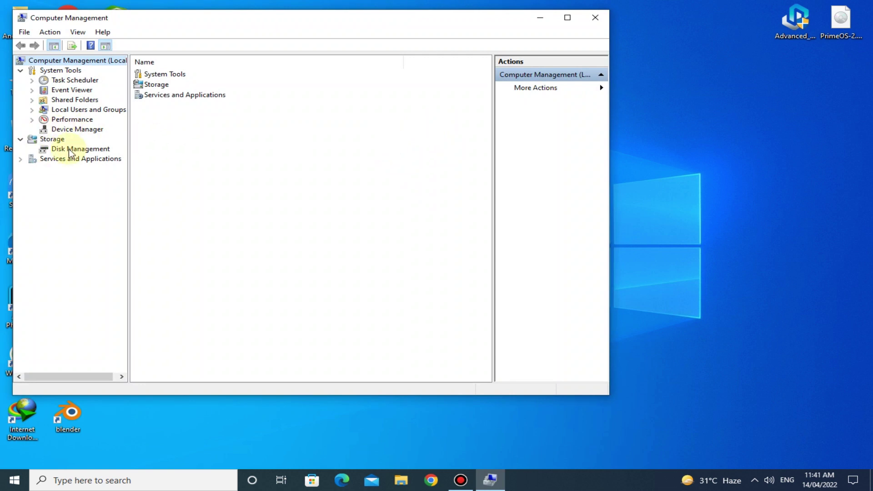
left_click(80, 149)
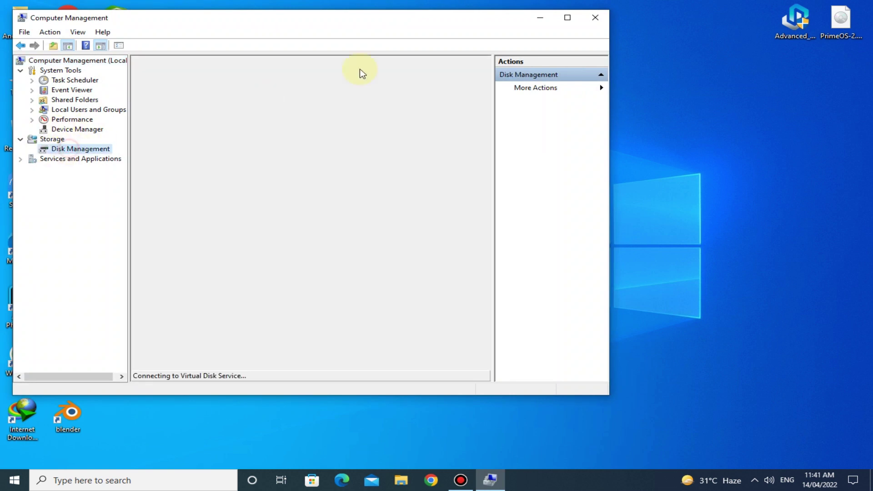
left_click(567, 17)
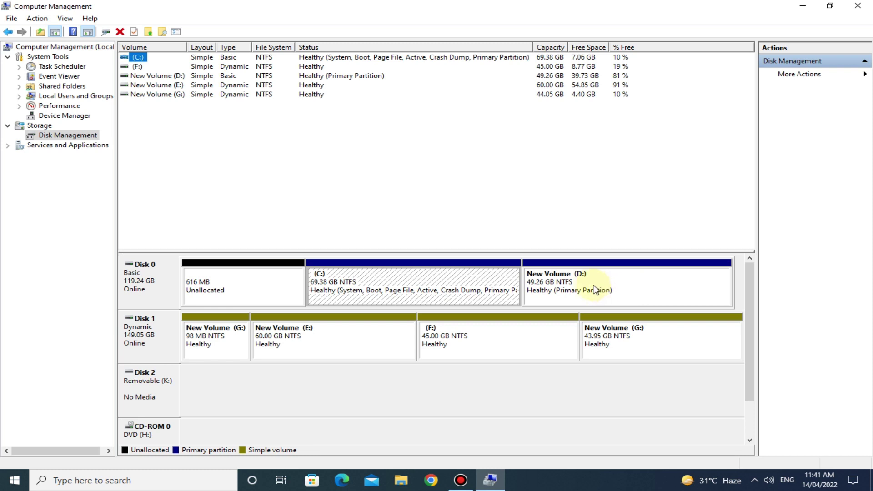
right_click(590, 279)
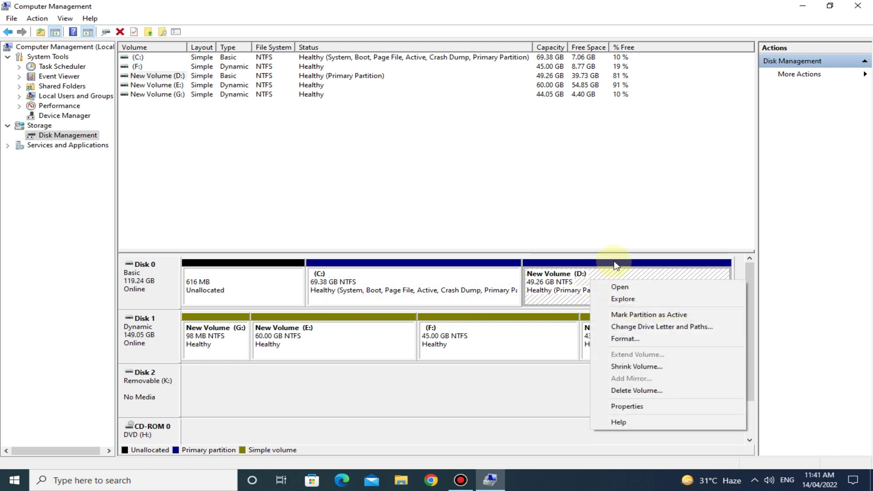
Step: Choose Shrink Volume for New Volume (D:) and launch Calculator from Start search
left_click(637, 366)
left_click(13, 480)
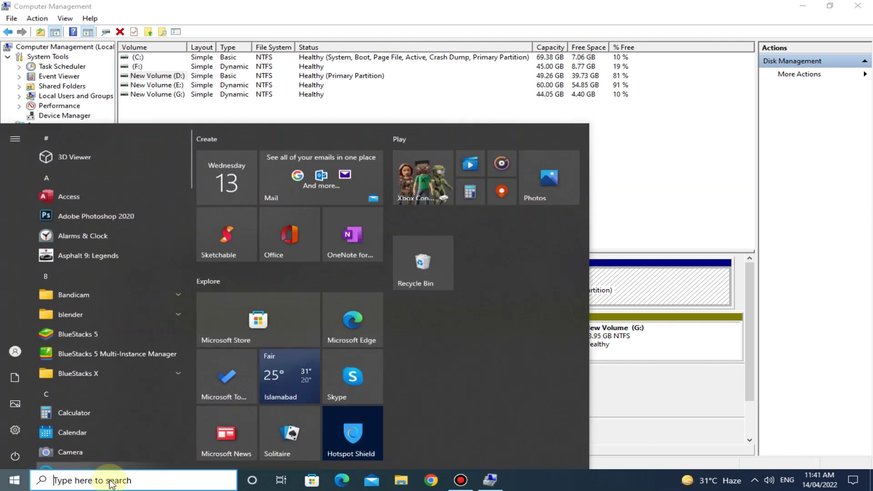
left_click(89, 480)
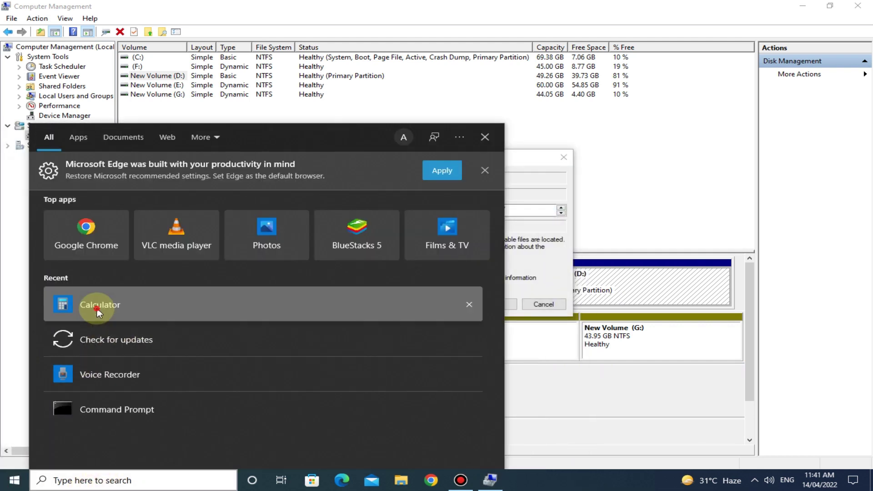
left_click(98, 309)
Step: Compute 20 × 1024 = 20,480 in Calculator
left_click(102, 263)
left_click(102, 292)
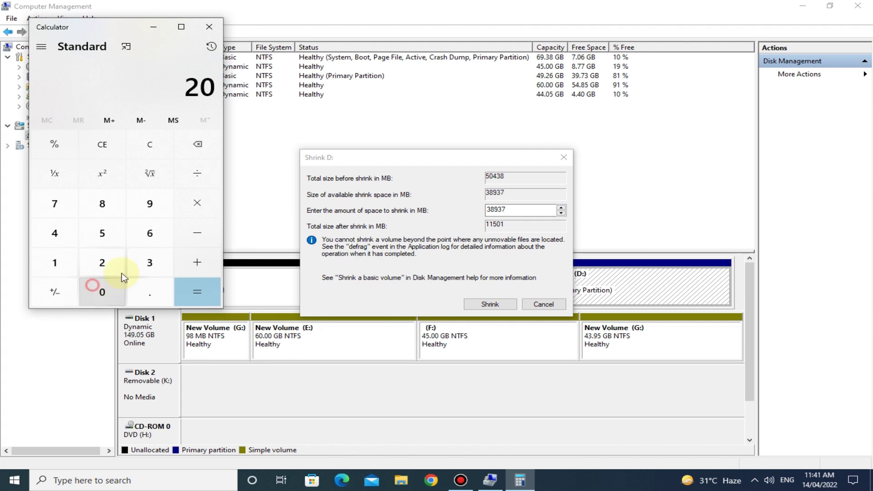
left_click(197, 202)
left_click(54, 262)
left_click(101, 292)
left_click(102, 262)
left_click(55, 233)
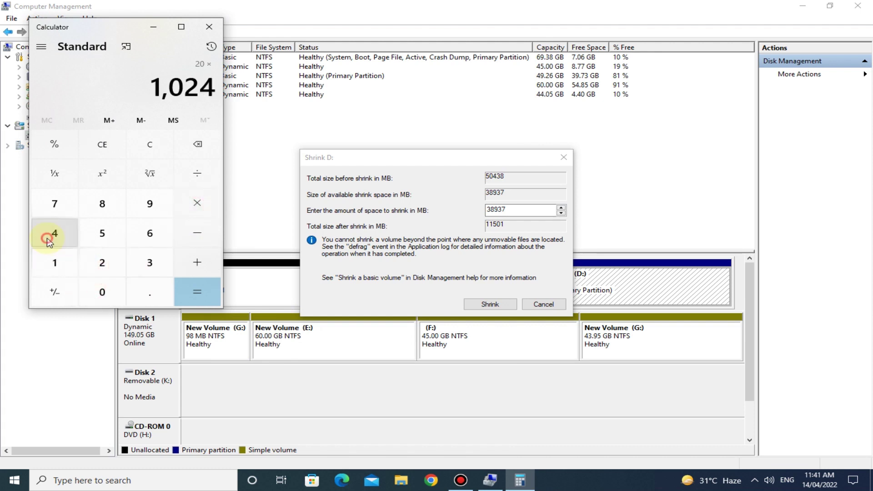
left_click(197, 291)
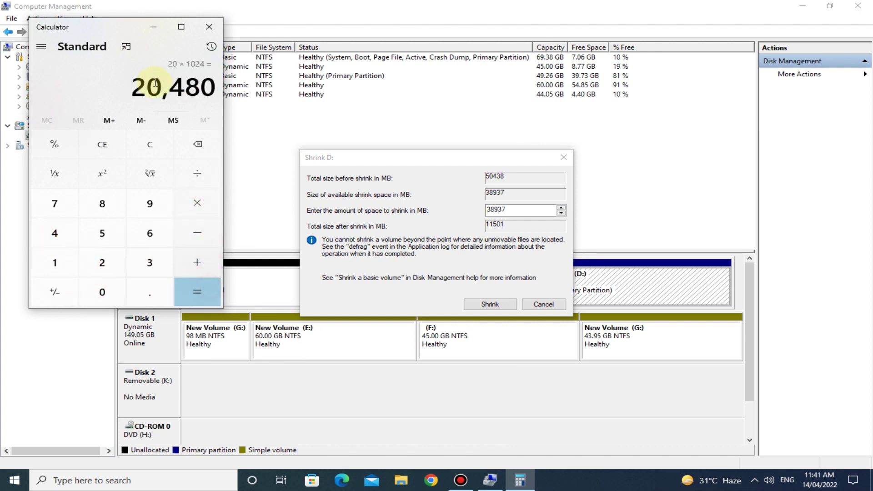
Step: Shrink New Volume (D:) by 20480 MB, leaving 20.00 GB unallocated on Disk 0
left_click(210, 26)
double_click(510, 209)
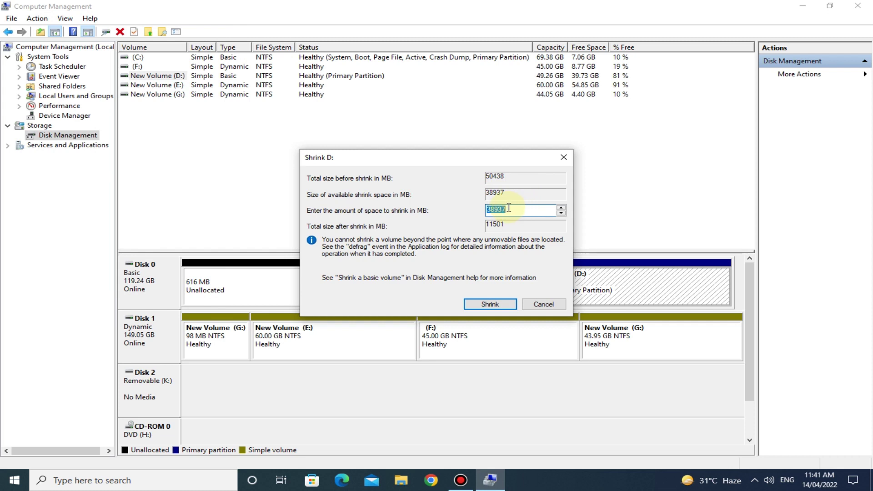
type("20480")
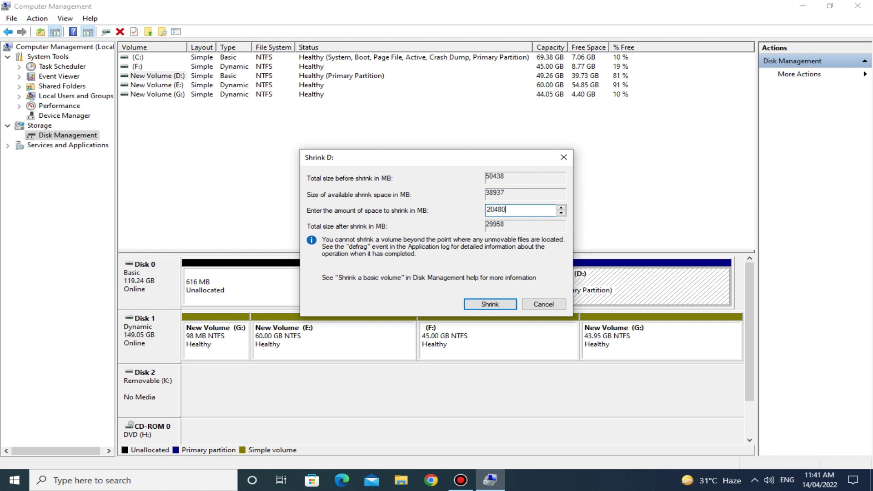
left_click(490, 305)
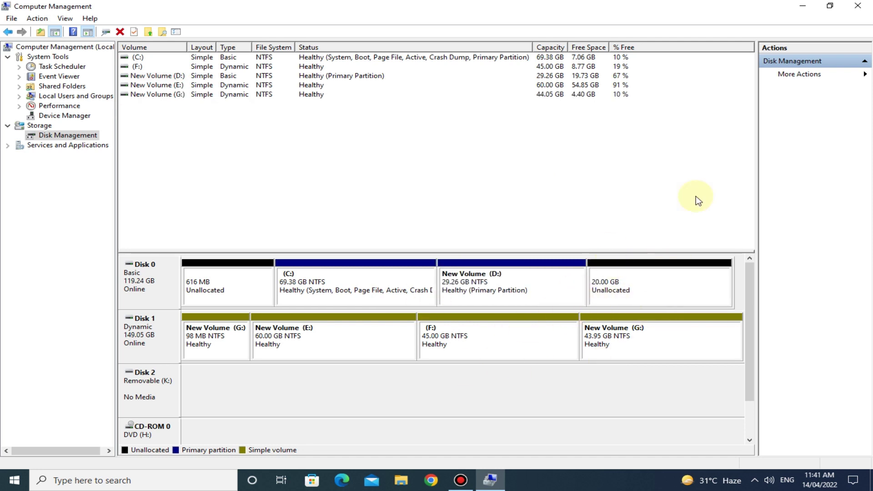
Step: Close Computer Management and refresh the desktop
left_click(858, 6)
right_click(493, 68)
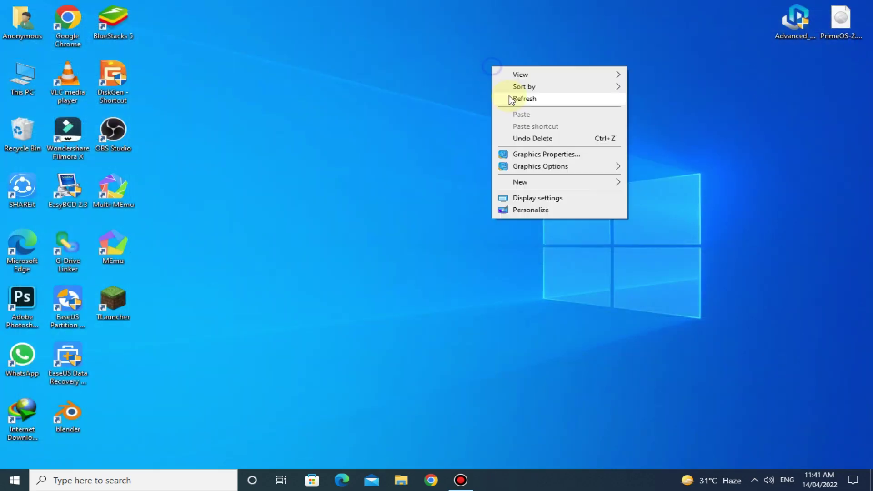
left_click(512, 101)
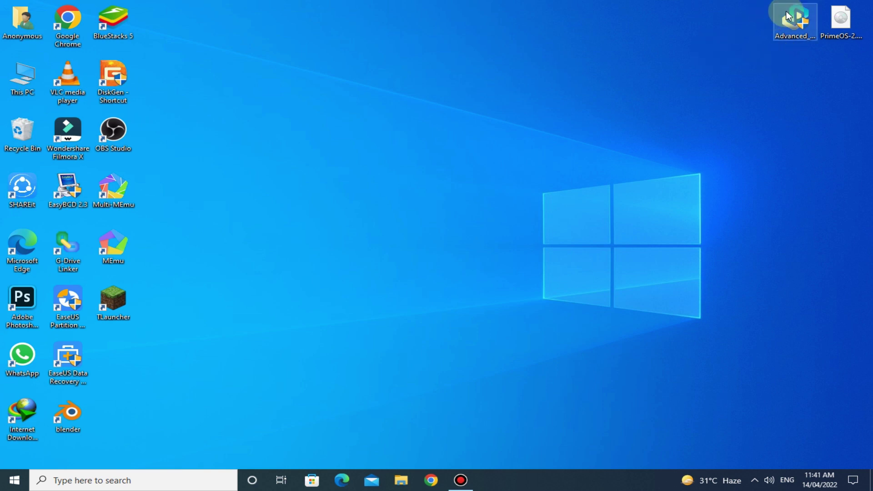
Step: Launch the Advanced Android-x86 Installer and load the PrimeOS-2.0.1-64-bit-20220102-BETA_2 image
left_click(794, 14)
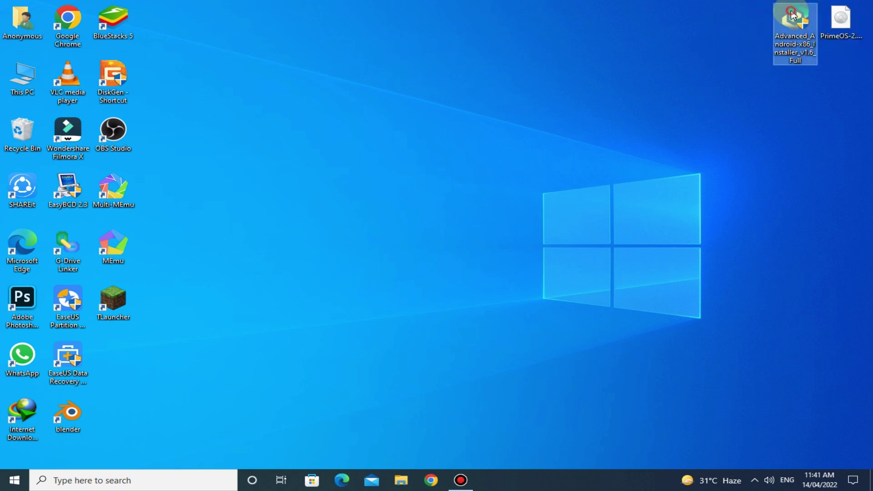
double_click(793, 13)
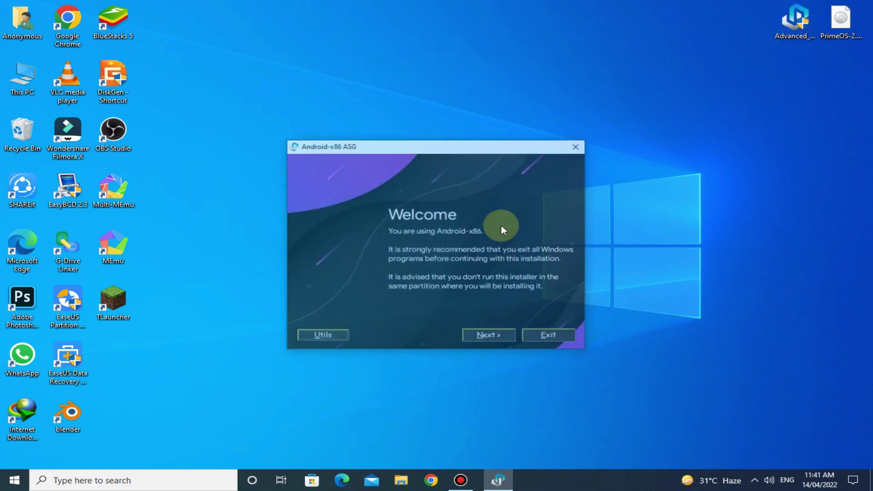
left_click(490, 336)
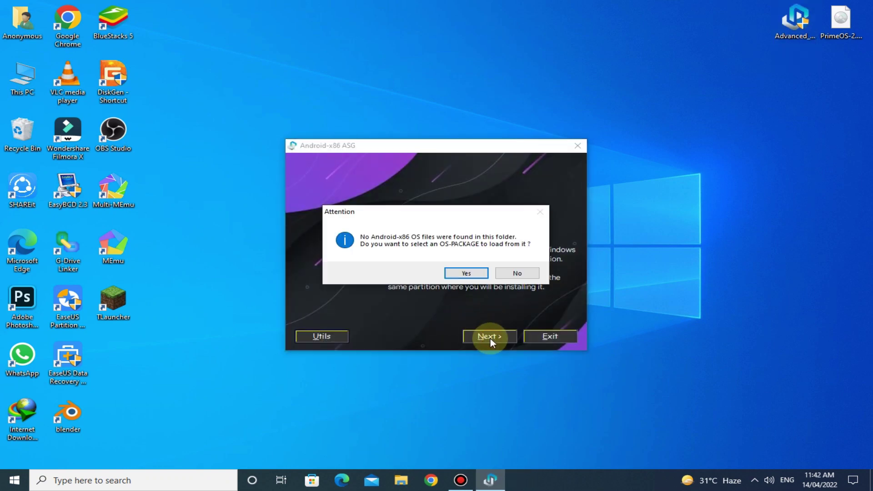
left_click(465, 273)
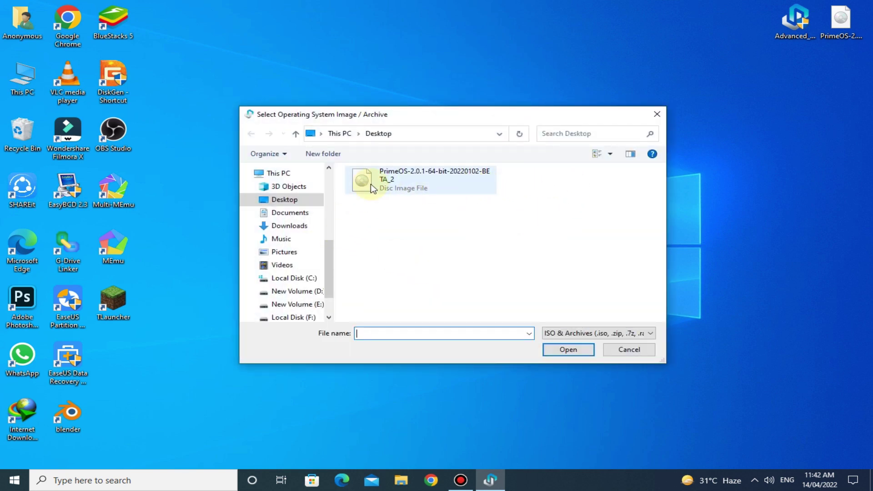
left_click(400, 186)
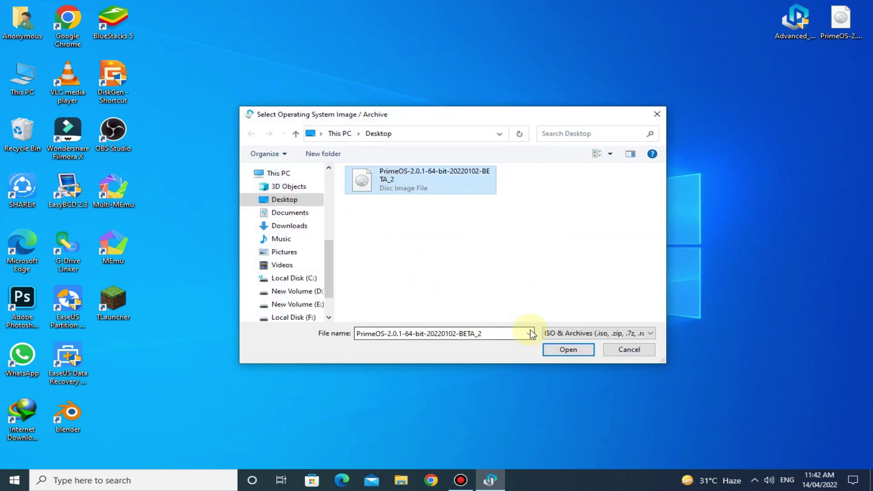
left_click(568, 350)
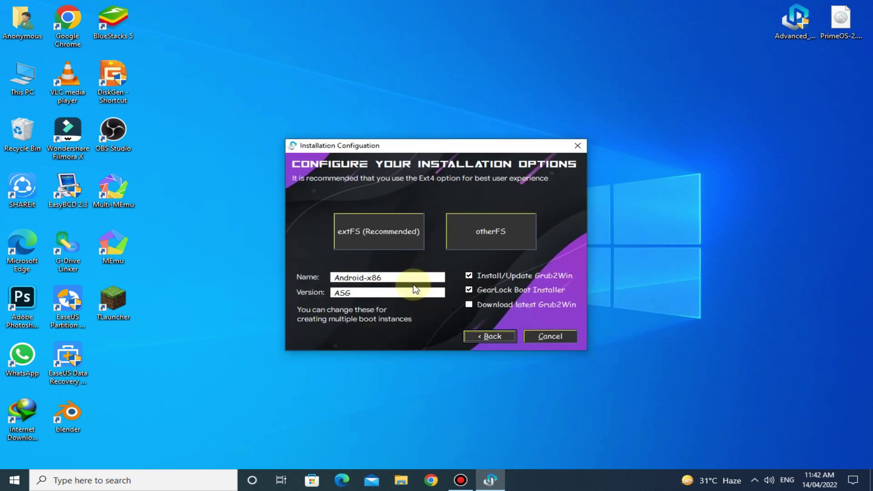
Step: Name the install PrimeOS with version 2.0 and pick the extFS (Recommended) type
left_click_drag(409, 277, 198, 271)
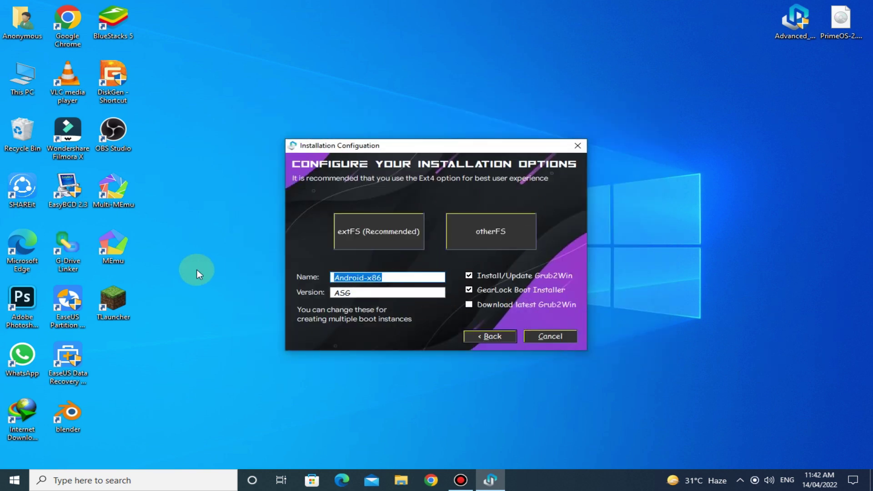
type("Pr")
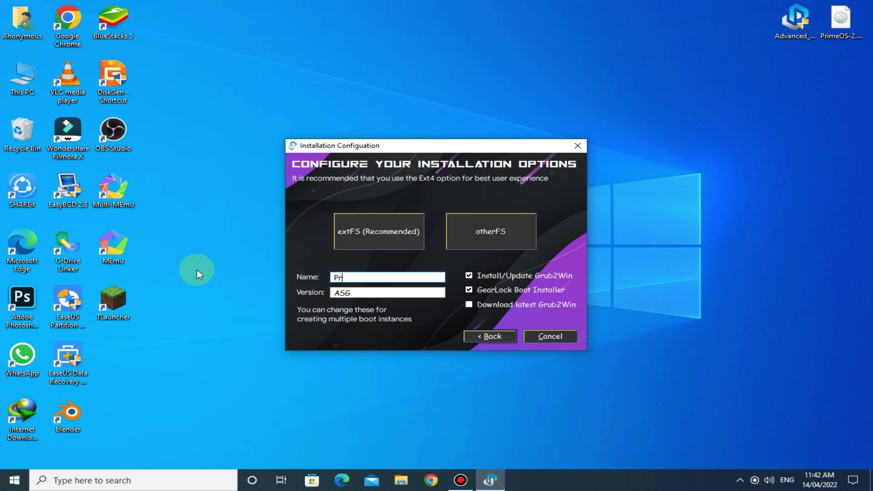
type("imeOS")
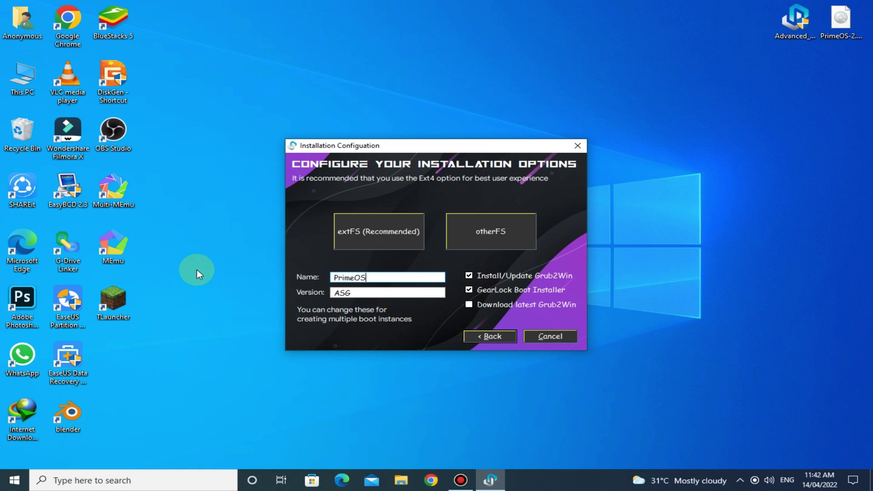
key("Tab")
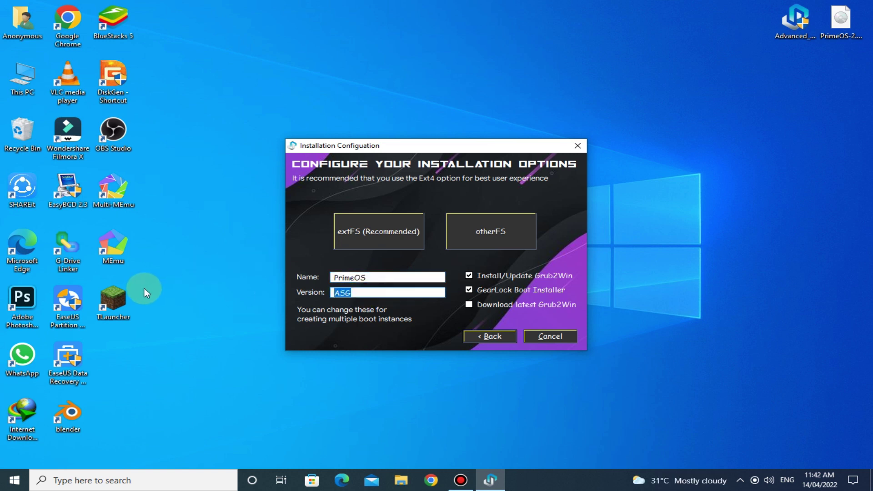
type("2.")
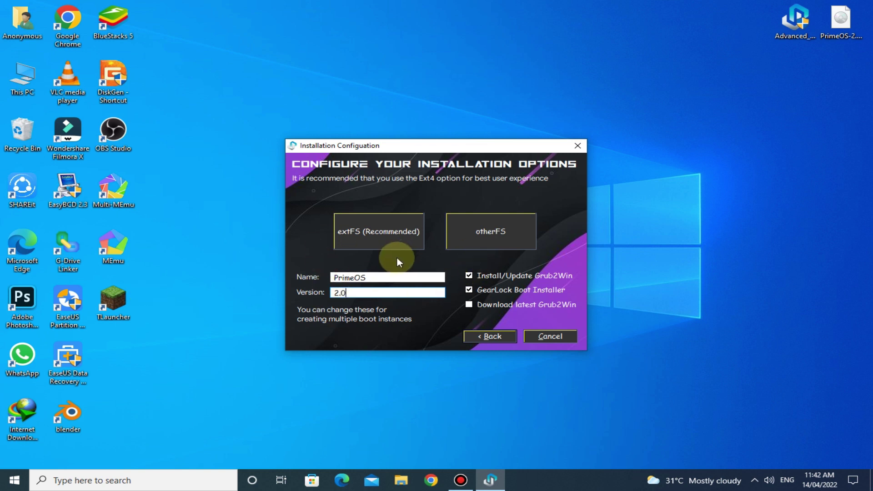
left_click(381, 231)
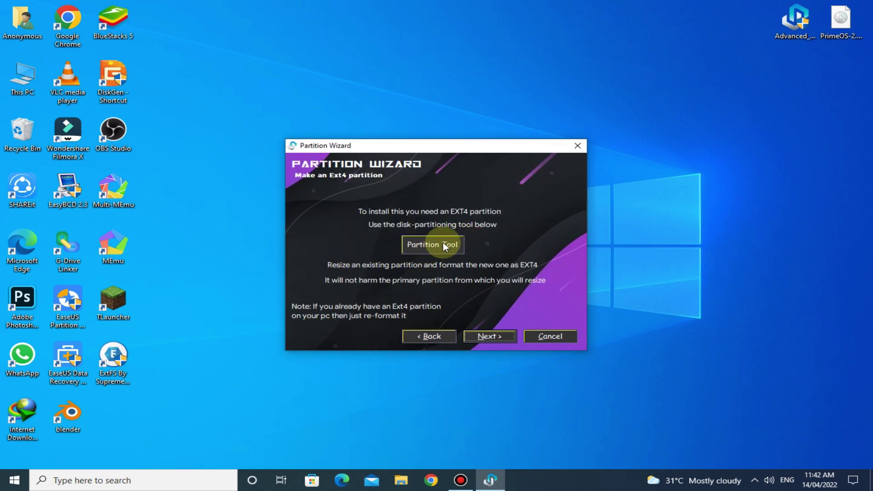
Step: Launch DiskGenius from the Partition Wizard's Partition Tool button
left_click(442, 243)
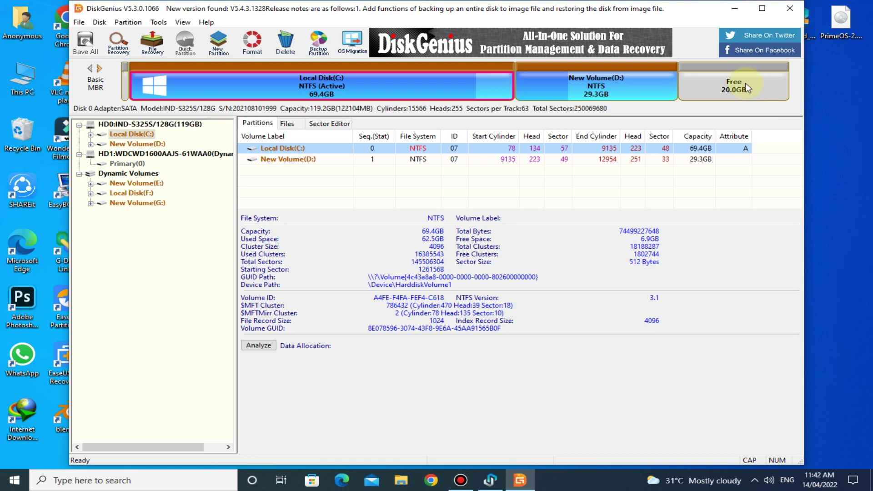
Step: Create a 20.0 GB Ext4 (Linux Data) partition labelled PrimeOS in the free space
right_click(742, 81)
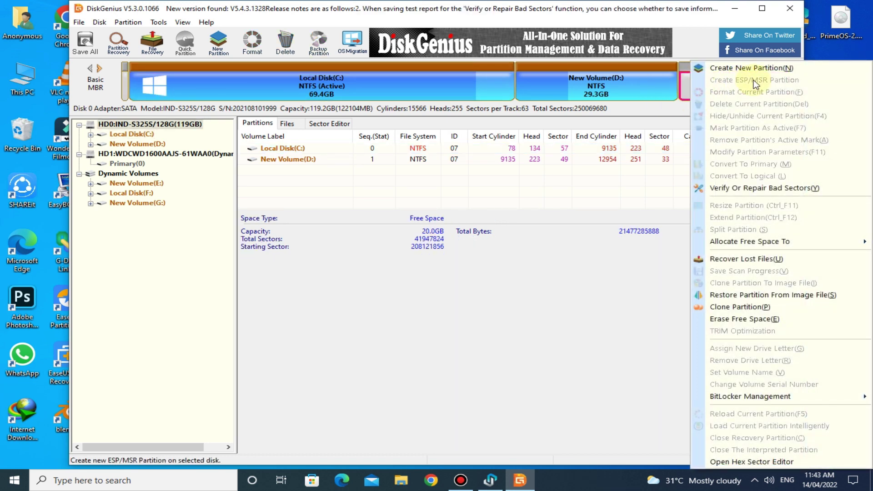
left_click(763, 71)
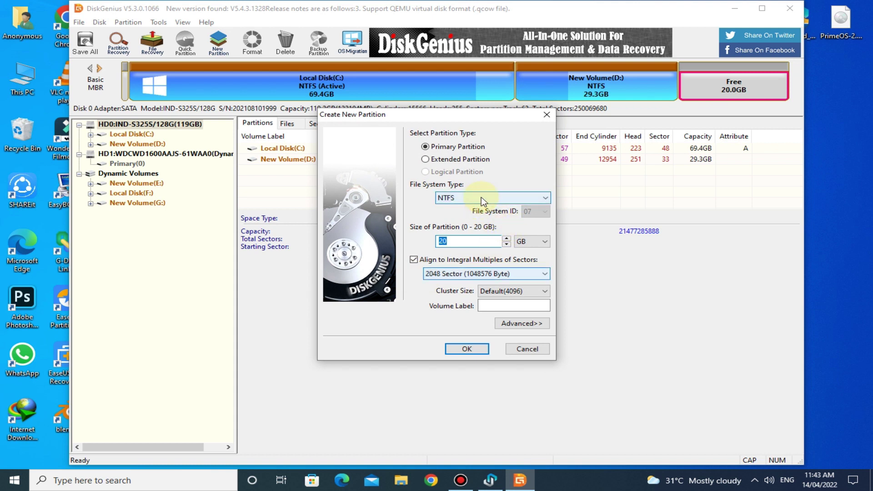
left_click(481, 197)
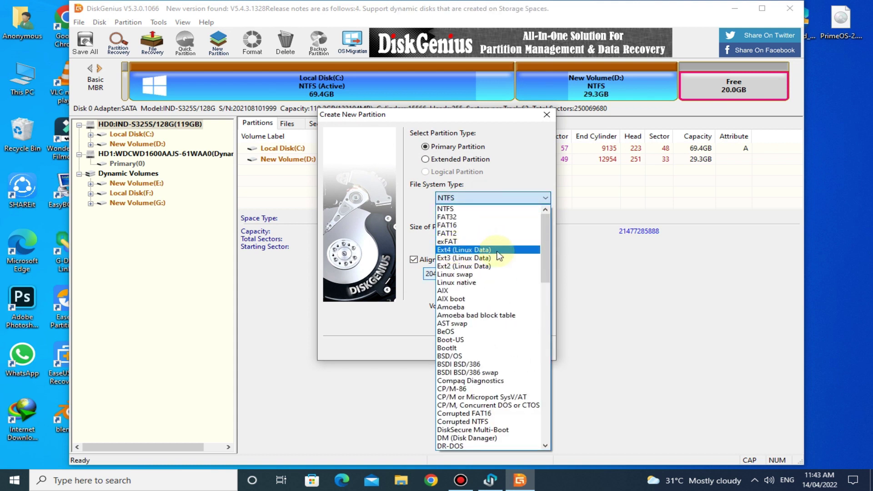
left_click(474, 250)
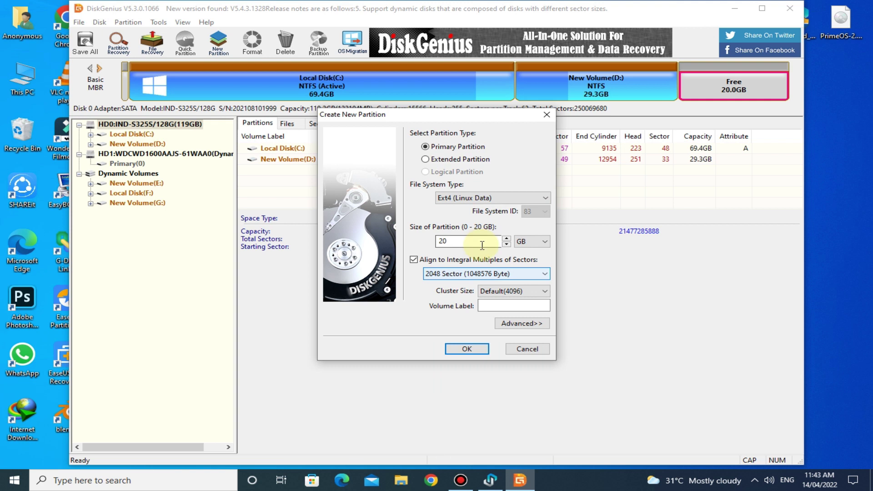
left_click(506, 306)
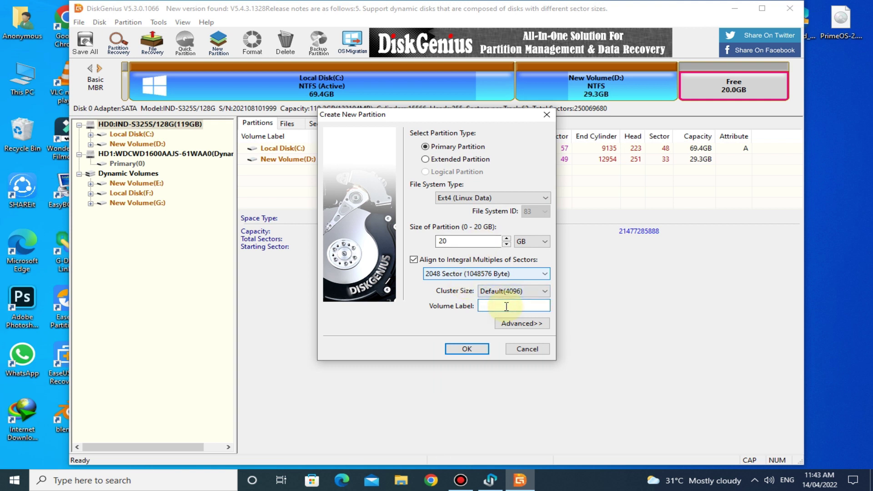
type("Pri")
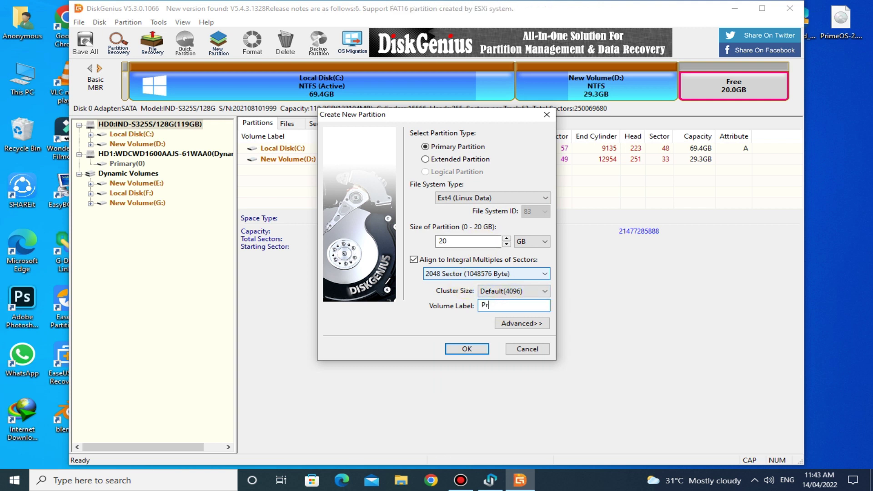
type("meOS")
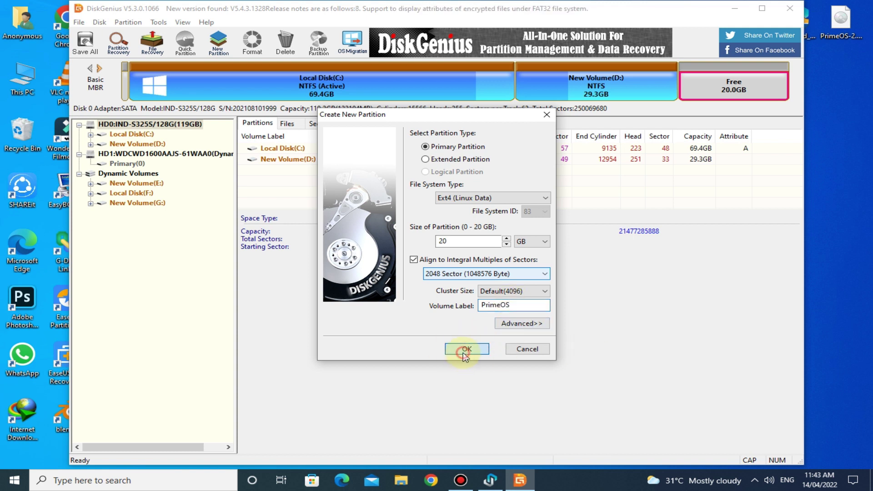
left_click(466, 349)
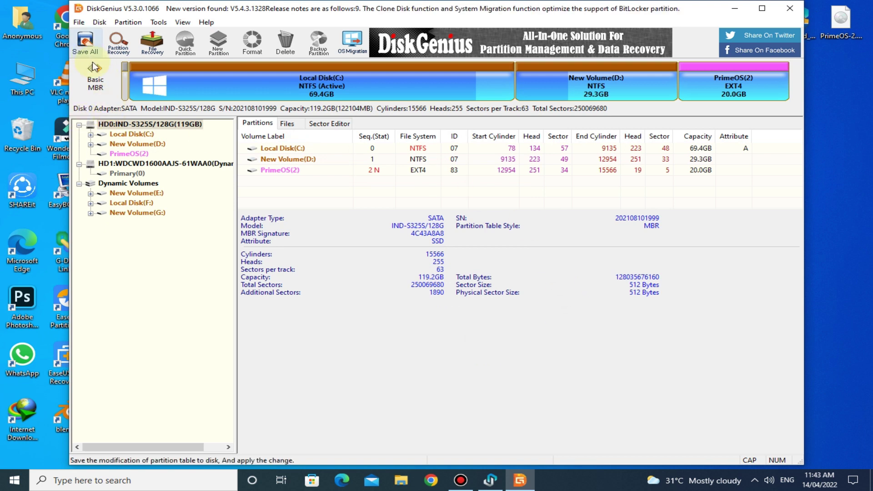
Step: Save and format the PrimeOS partition, then close DiskGenius
left_click(85, 43)
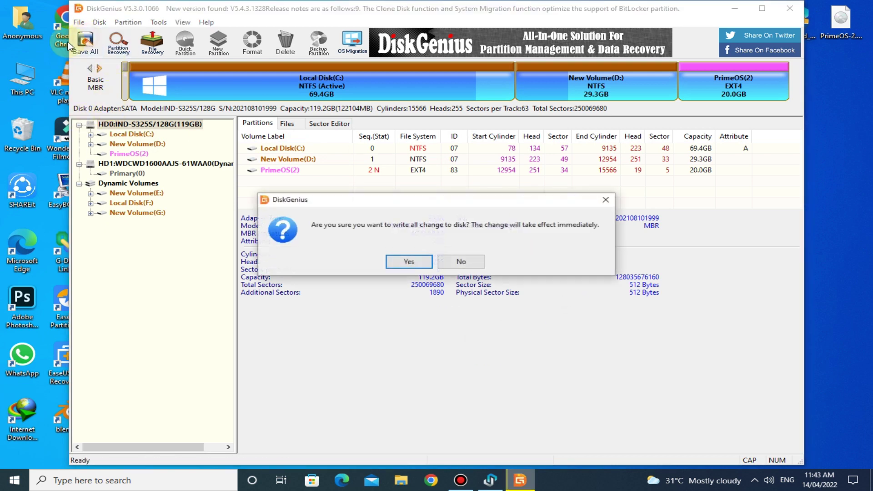
left_click(410, 262)
left_click(408, 261)
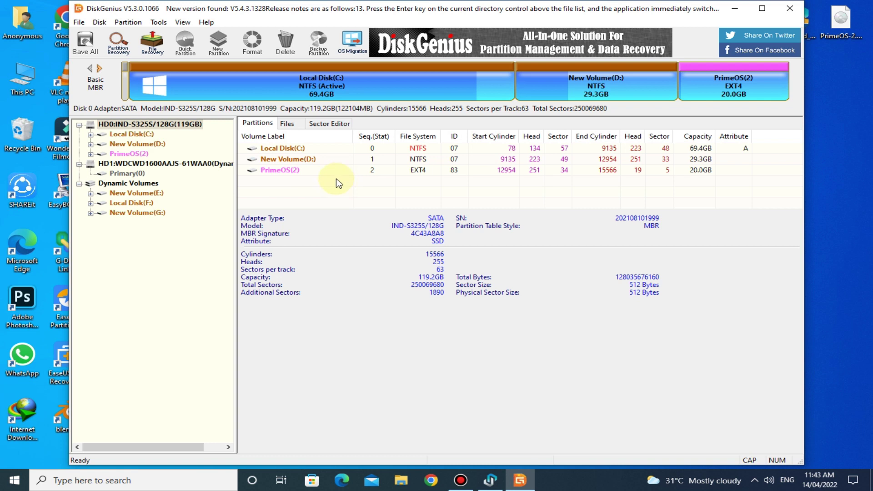
left_click(793, 9)
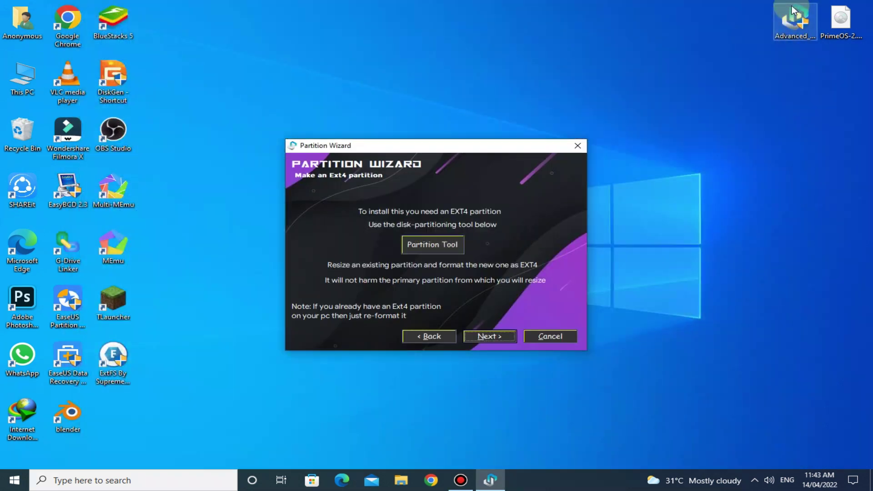
Step: Continue past the Partition Wizard and acknowledge the restart notice
left_click(490, 337)
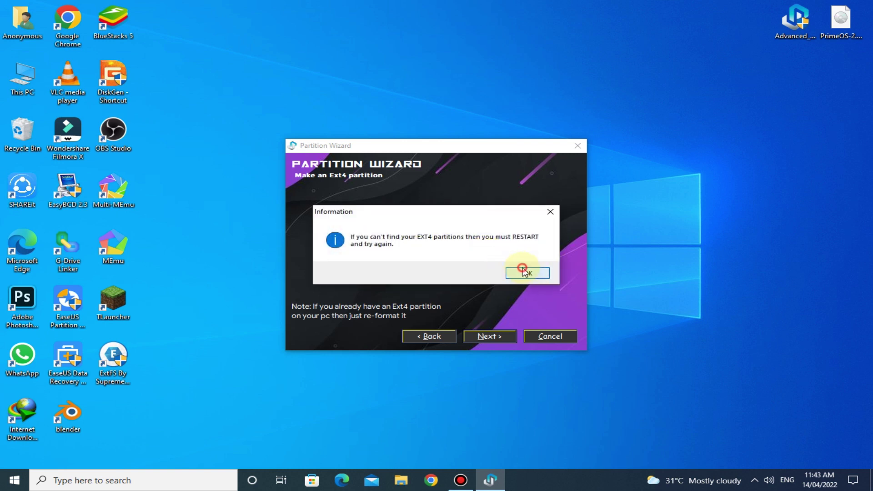
left_click(525, 271)
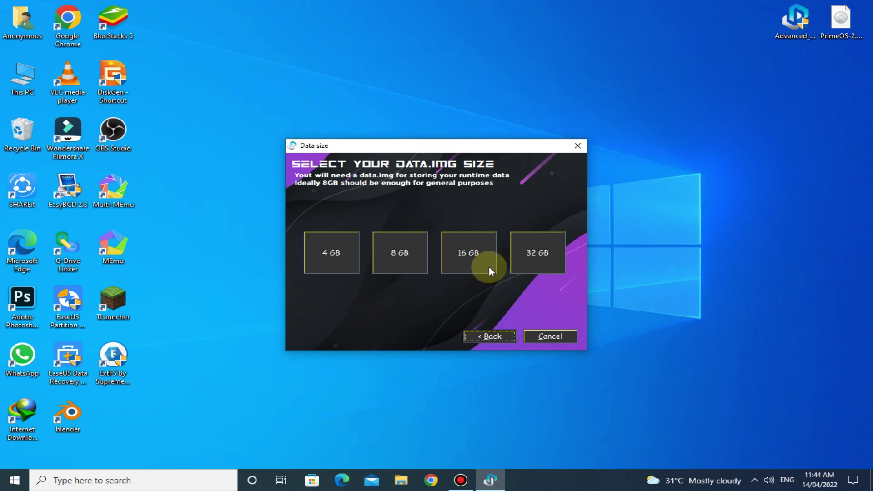
Step: Install PrimeOS 2.0 onto the PrimeOS (I:) partition with a 16 GB data image
left_click(468, 252)
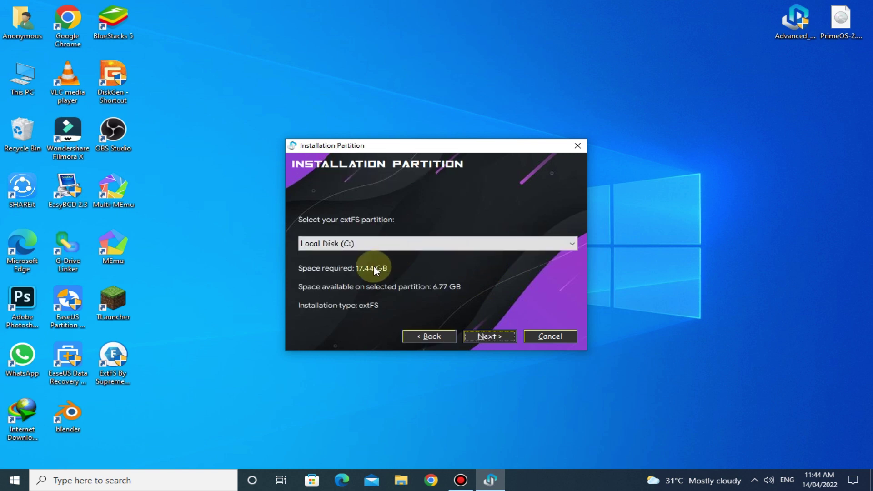
left_click(360, 244)
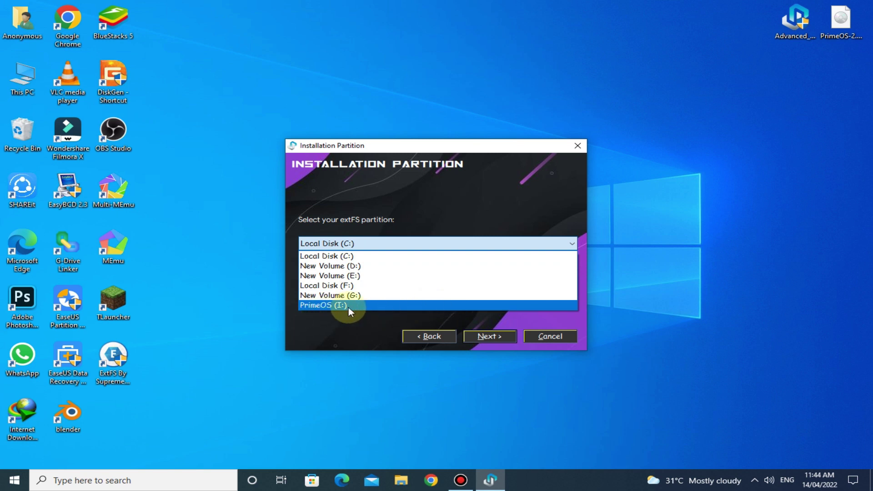
left_click(308, 306)
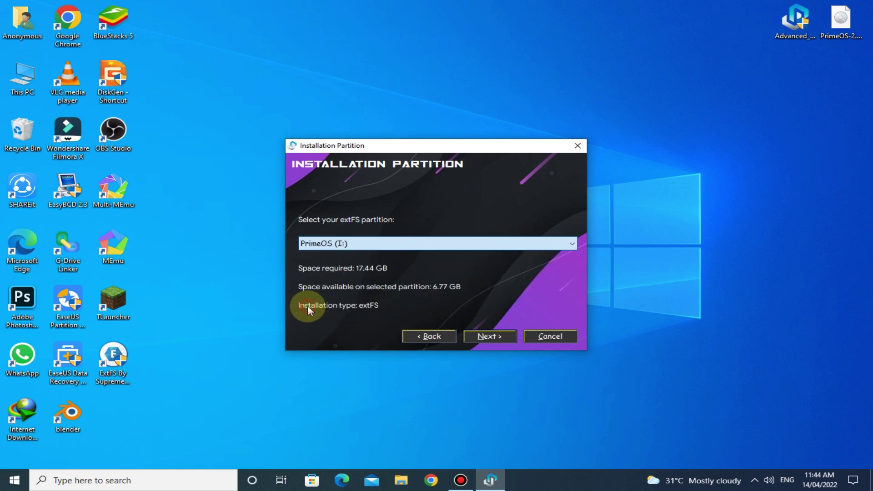
left_click(485, 338)
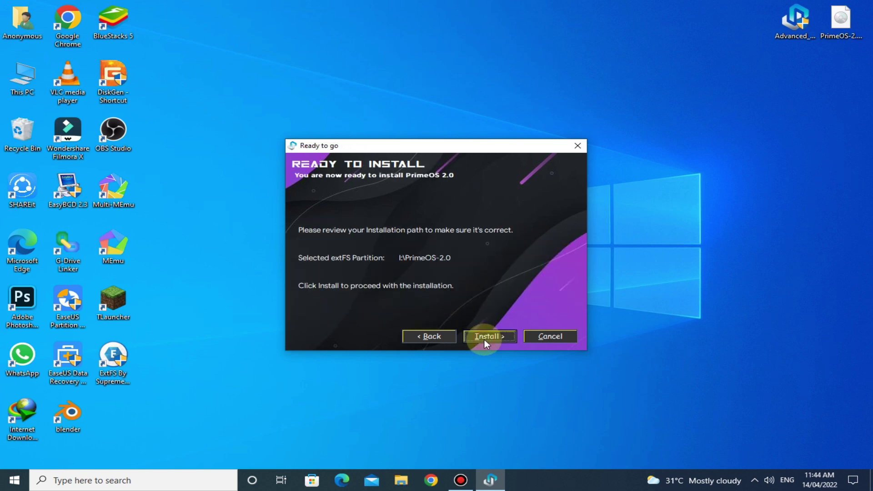
left_click(496, 334)
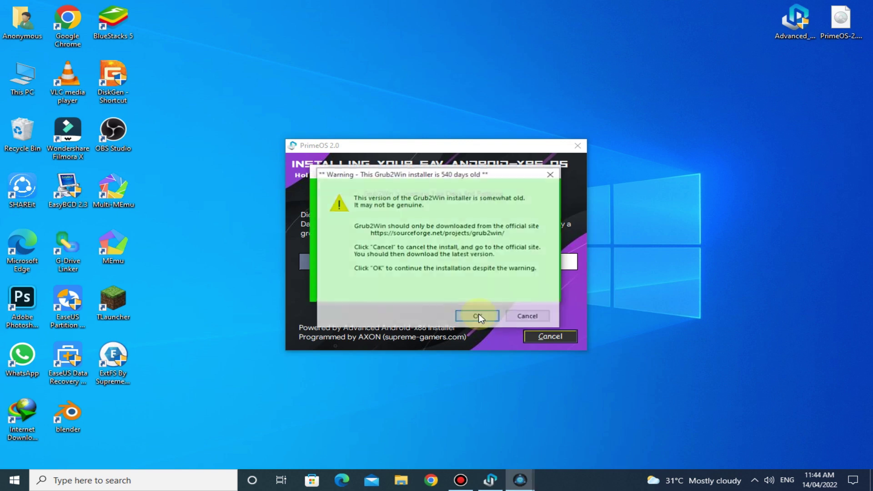
Step: Accept the outdated Grub2Win warning and dismiss the Grub2Win Setup Is Complete message
left_click(479, 316)
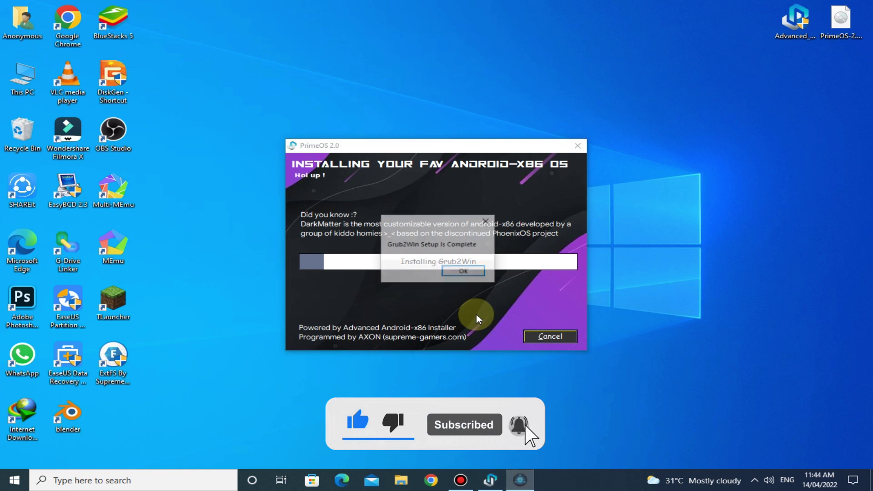
left_click(463, 271)
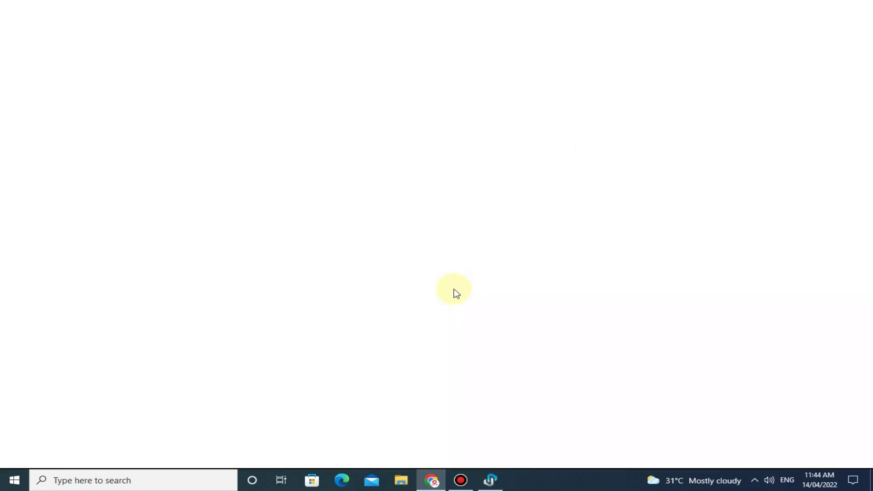
Step: Close the stray Chrome window while the PrimeOS installation finishes
left_click(861, 7)
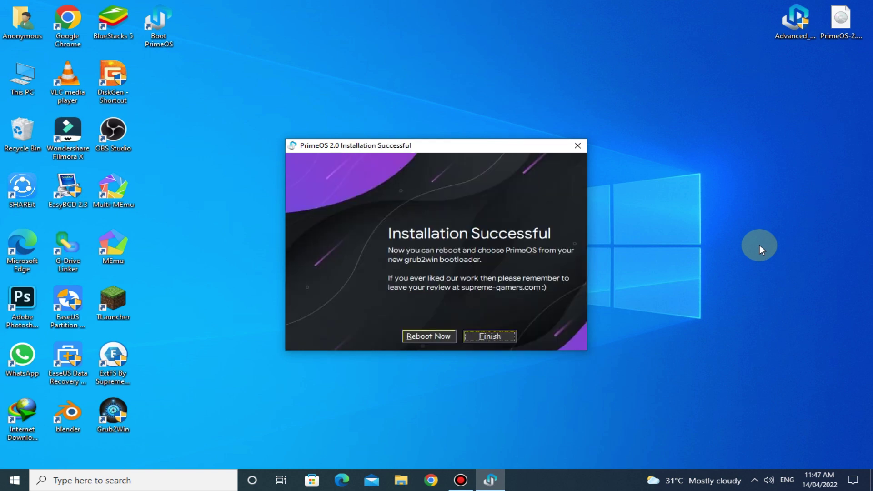
Step: Close the finished installer and refresh the desktop
left_click(486, 336)
right_click(368, 124)
left_click(386, 154)
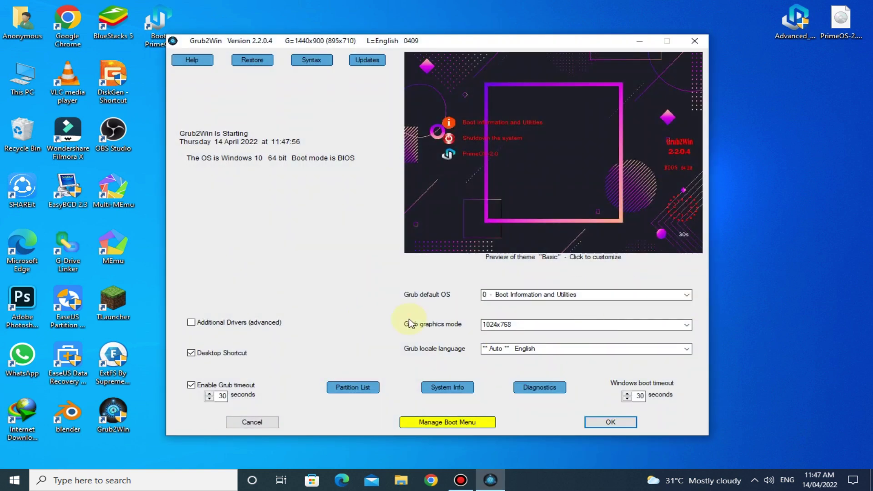
Step: Set the Grub boot menu graphics mode to 1440x900
left_click(687, 326)
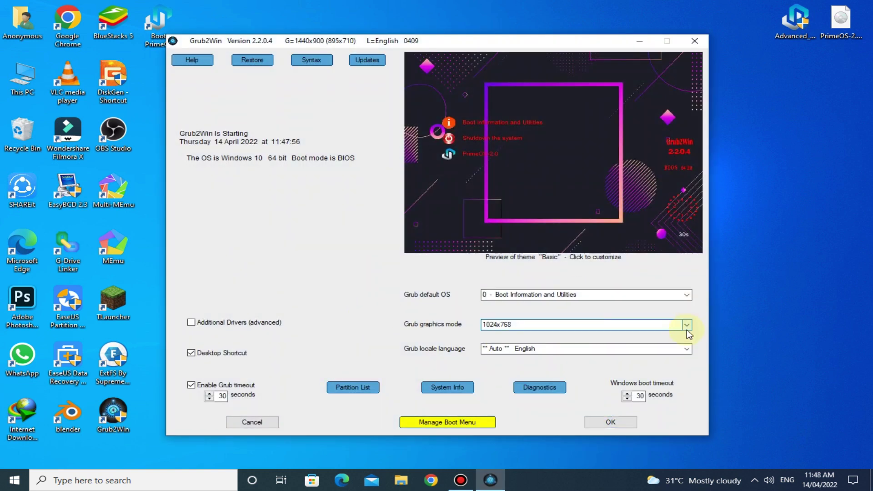
left_click(687, 327)
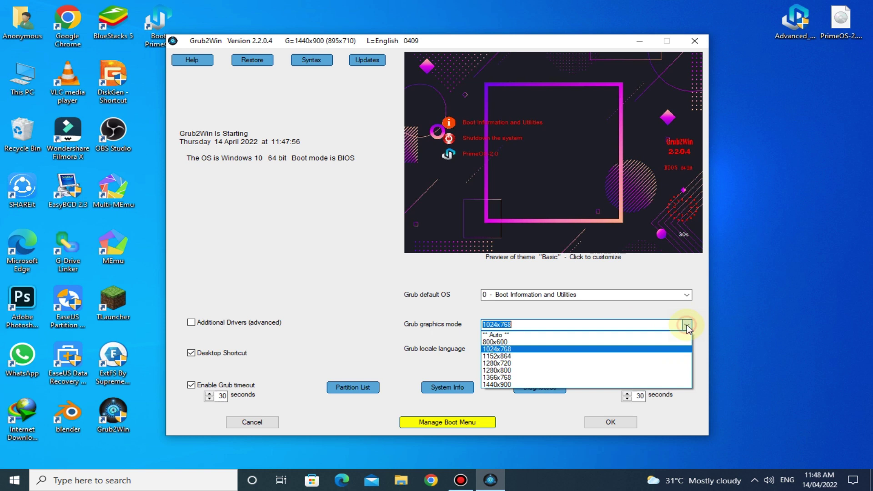
left_click(512, 378)
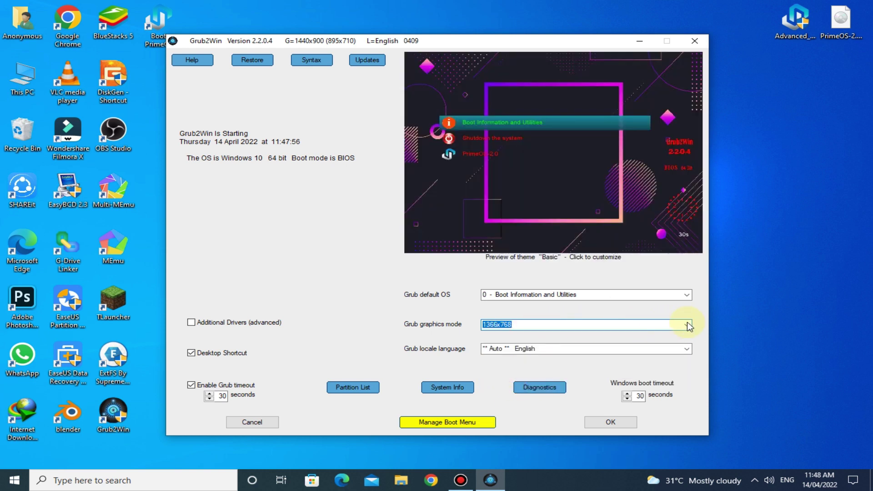
left_click(686, 326)
left_click(522, 384)
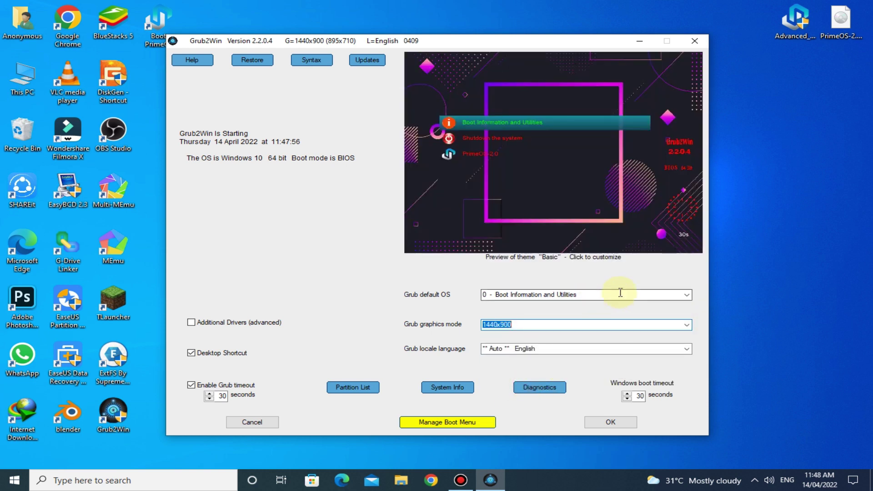
Step: Bring up the Grub default OS list showing the PrimeOS-2.0 entry
left_click(687, 298)
left_click(687, 297)
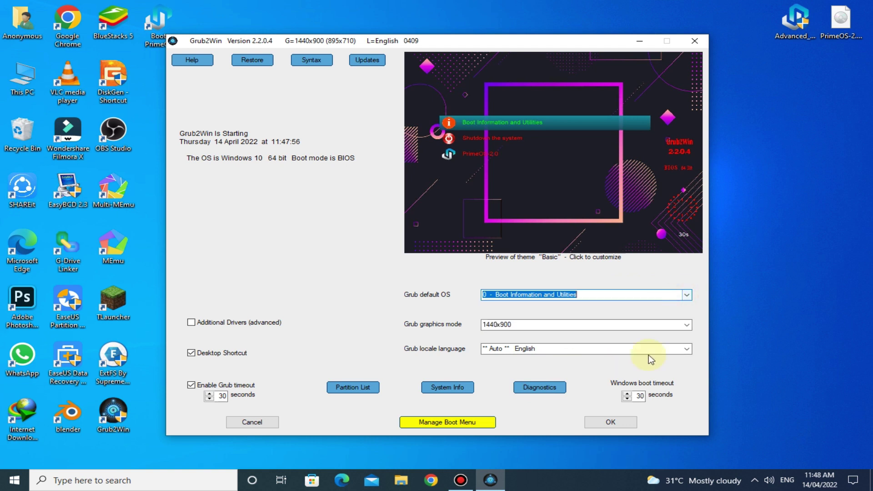
left_click(687, 295)
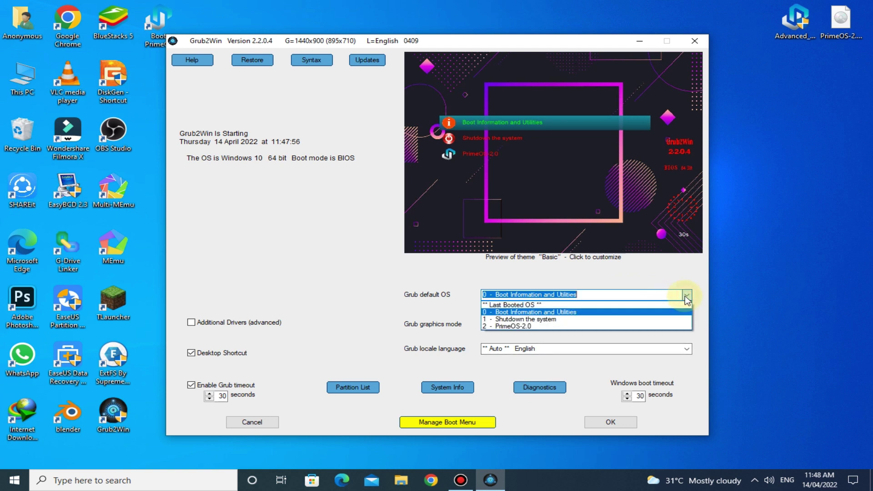
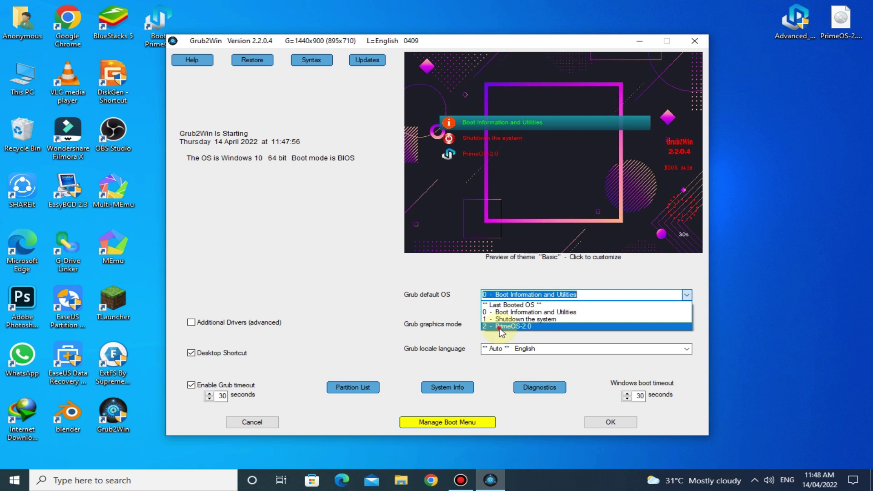
Step: Make '2 - PrimeOS-2.0' the default Grub2Win boot entry, save it, then refresh the desktop
left_click(500, 327)
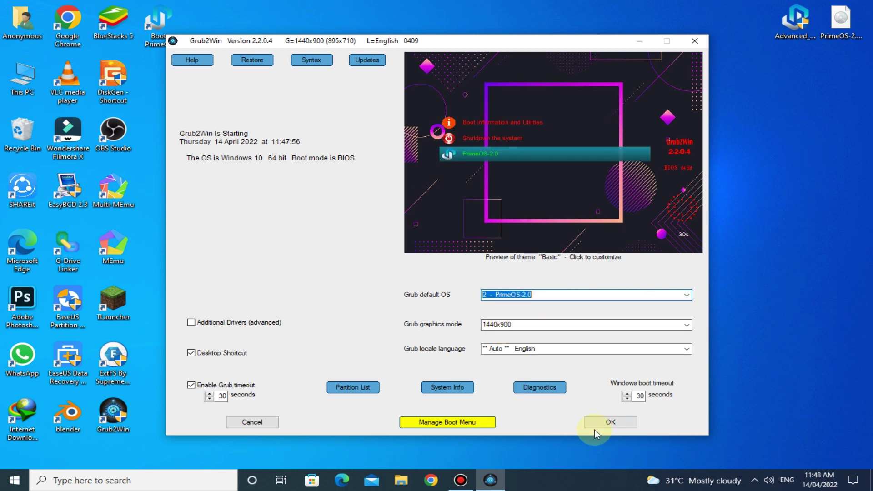
left_click(609, 422)
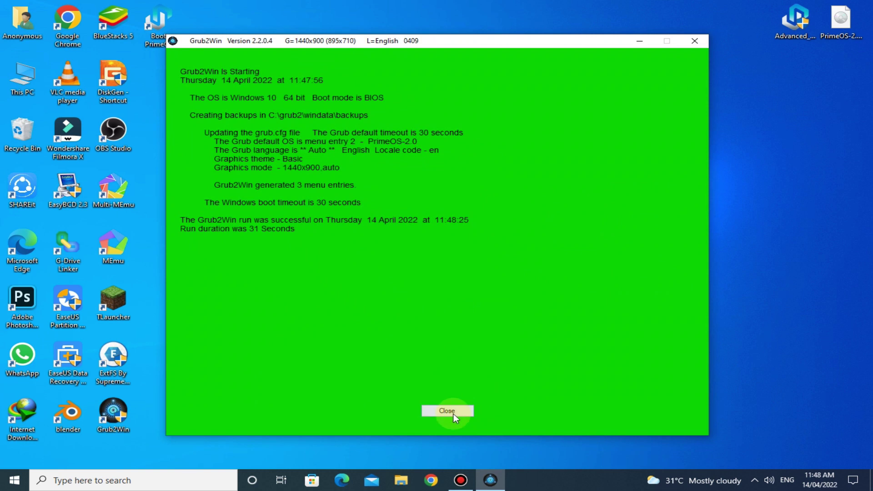
left_click(450, 412)
right_click(412, 277)
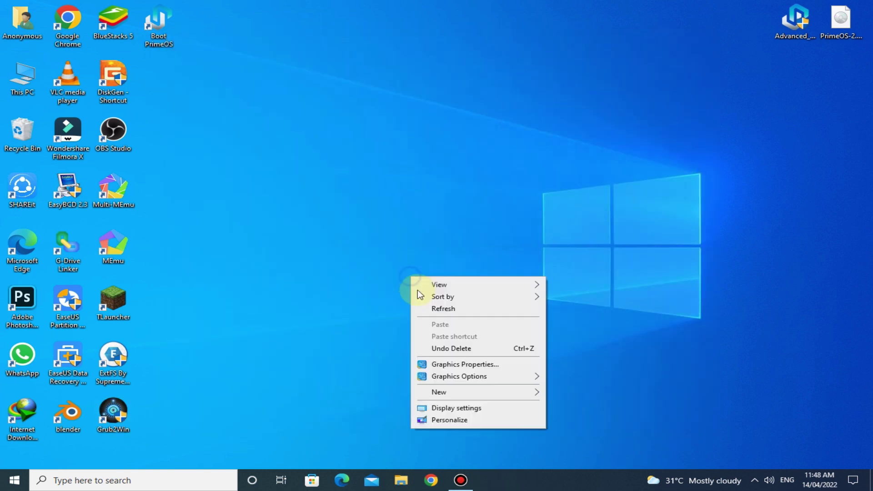
left_click(437, 308)
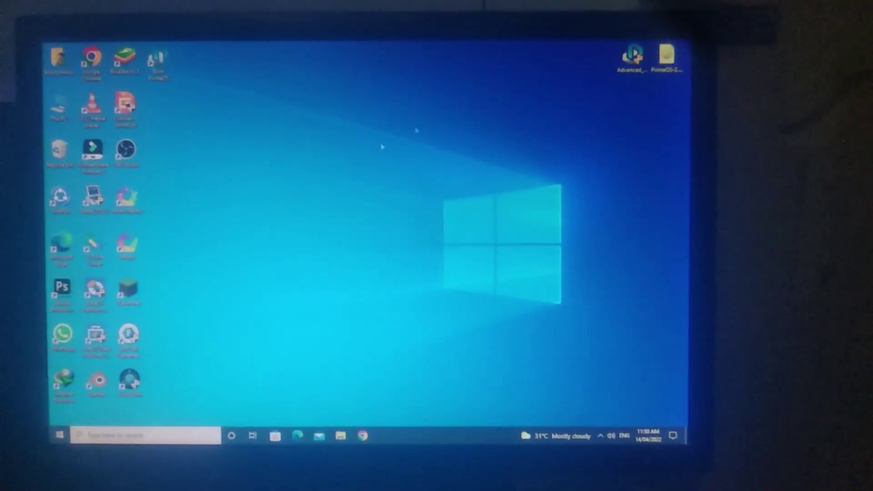
Step: Restart Windows from the Start menu so the PC reboots to the Grub2Win boot menu
left_click(59, 435)
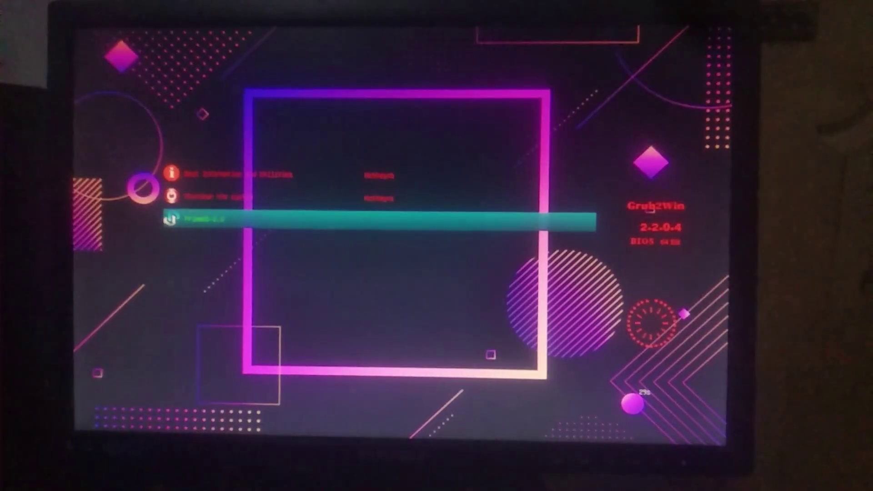
Step: Boot the PrimeOS-2.0 entry and wait for the PrimeOS first-run setup form
key("Return")
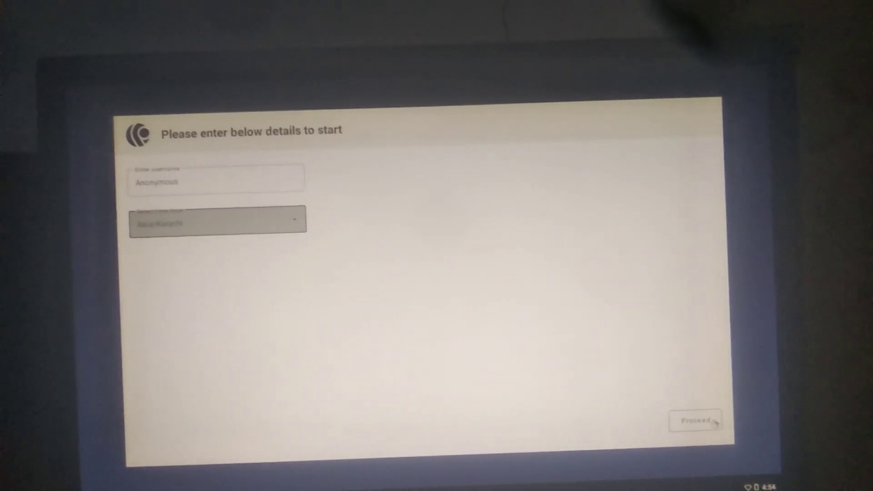
Step: Submit the first-run user details and accept the PrimeOS Licence Terms
left_click(698, 423)
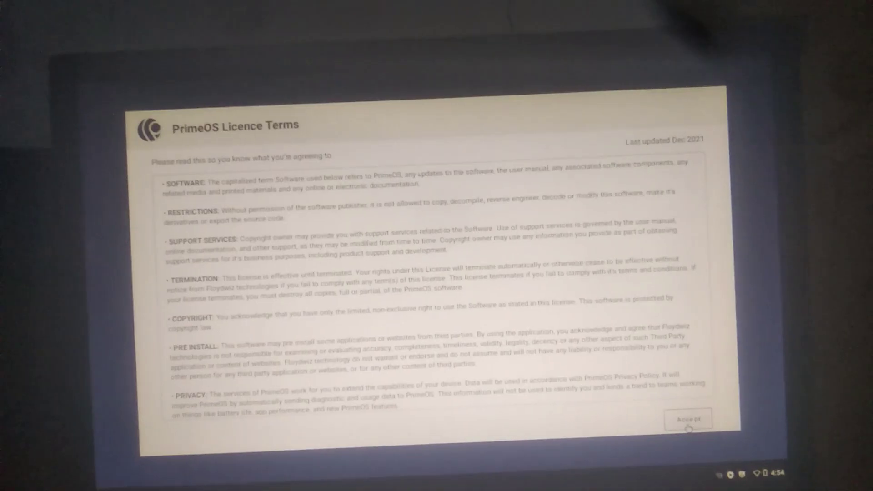
left_click(682, 410)
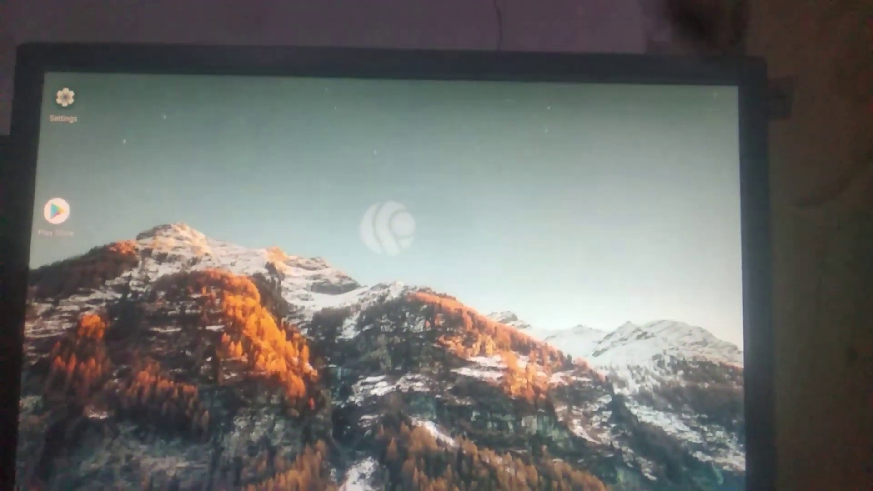
Step: Launch the PrimeOS Settings app from the app launcher
key("super")
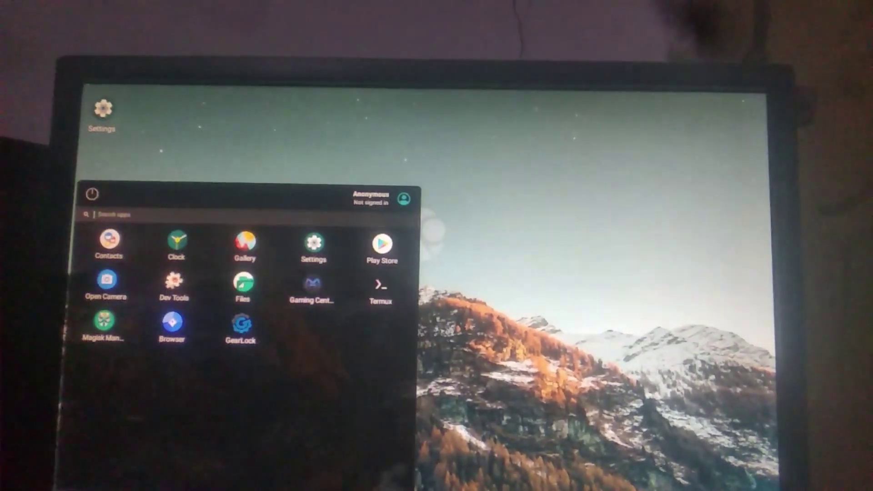
left_click(337, 240)
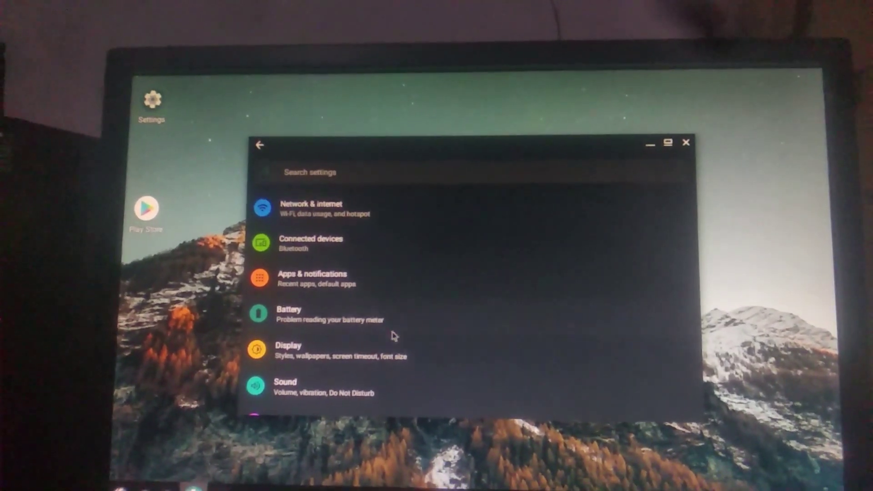
scroll(394, 336, "down", 2)
scroll(402, 307, "down", 3)
scroll(410, 341, "down", 5)
scroll(409, 355, "down", 3)
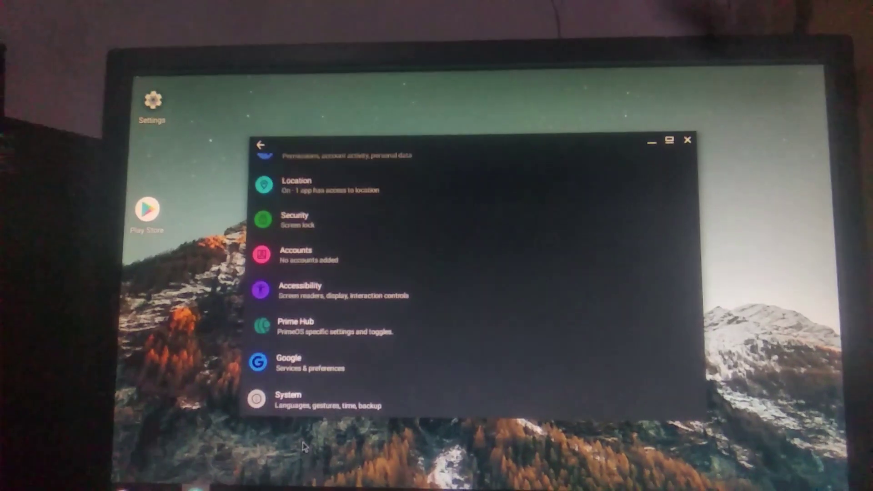
scroll(304, 437, "down", 2)
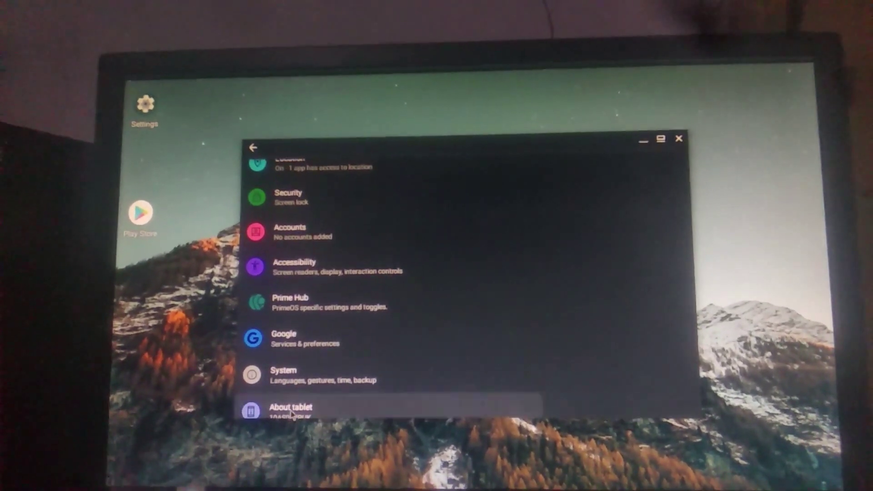